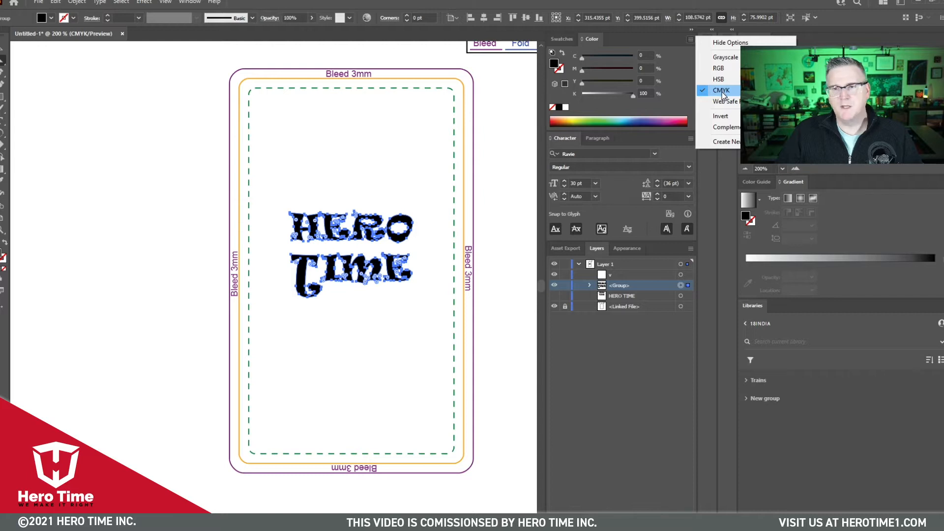
- Use the CMYK colour model and set the outlined HERO TIME group's fill to 40% cyan
{"action": "left_click", "coordinate": [723, 94]}
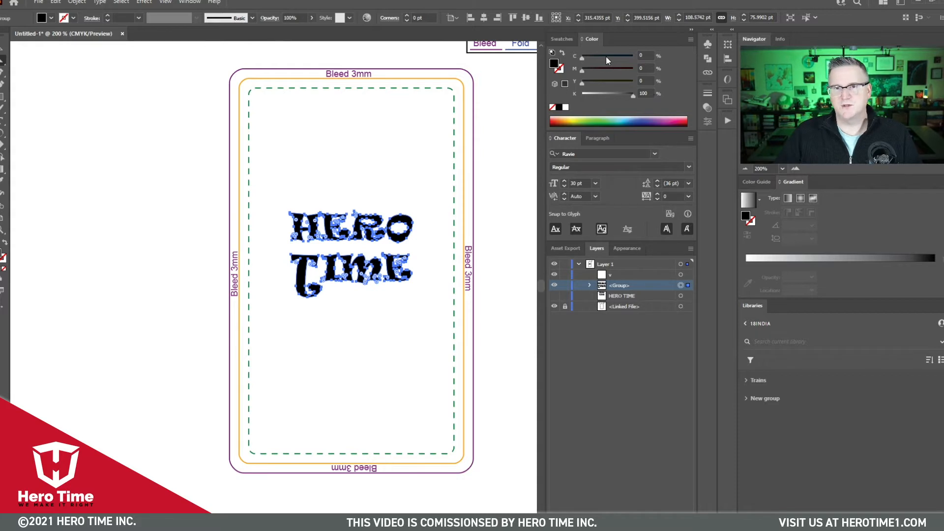
{"action": "left_click_drag", "start_coordinate": [645, 55], "coordinate": [621, 53]}
{"action": "type", "text": "40"}
{"action": "key", "text": "Return"}
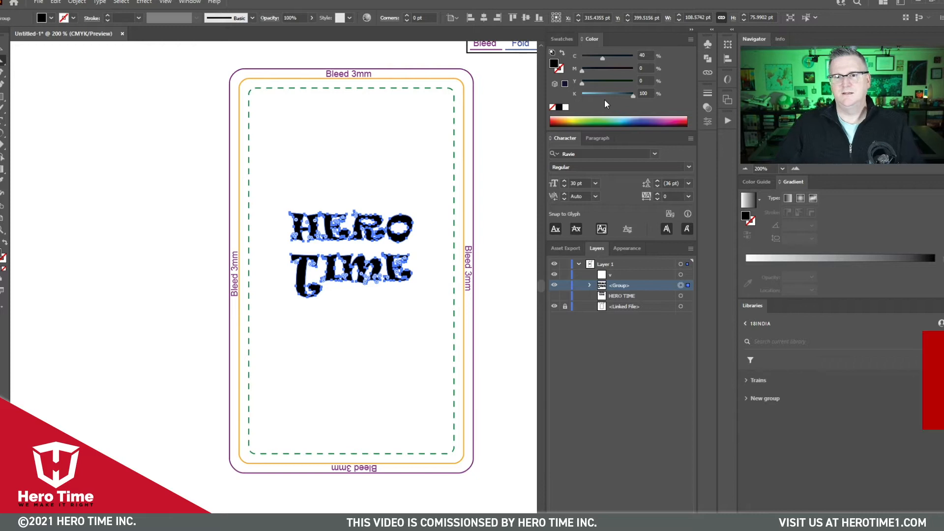
- Save the current fill colour as a new global process swatch named Rich Black
{"action": "left_click", "coordinate": [563, 39]}
{"action": "left_click", "coordinate": [667, 126]}
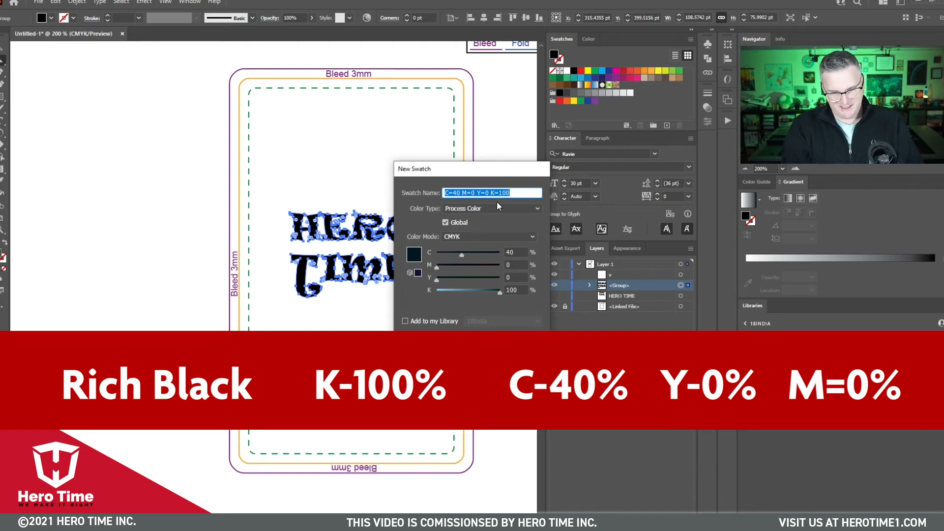
{"action": "type", "text": "Rich Black"}
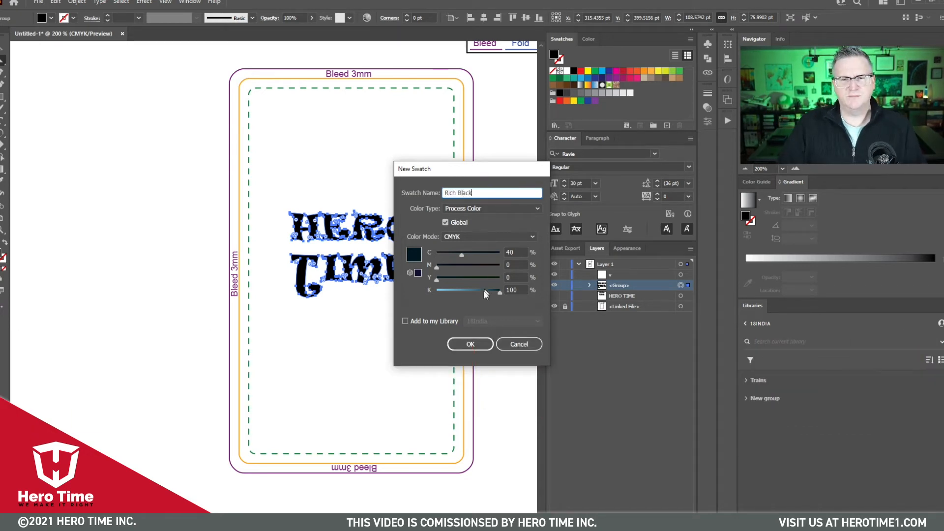
{"action": "left_click", "coordinate": [472, 345]}
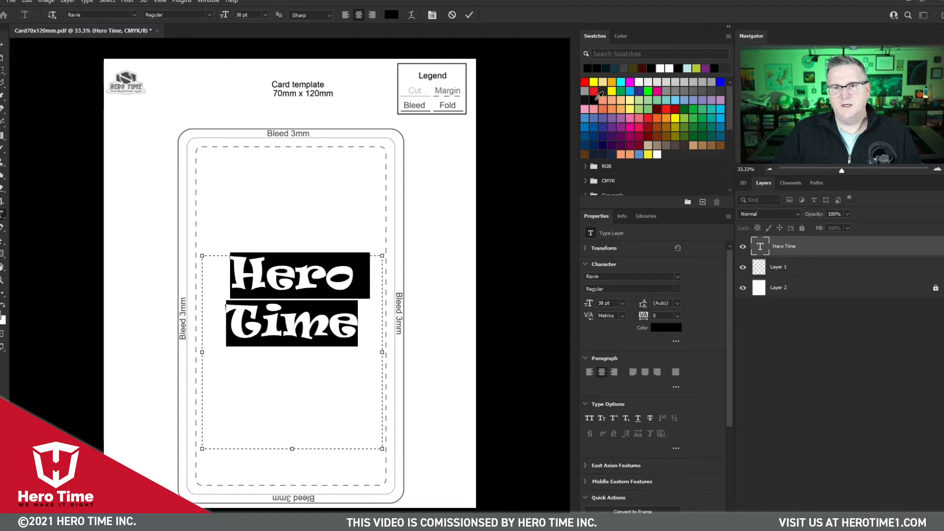
- In Photoshop, set the selected Hero Time text's colour to C 40, M 0, Y 0, K 100 and commit the edit
{"action": "left_click", "coordinate": [593, 101]}
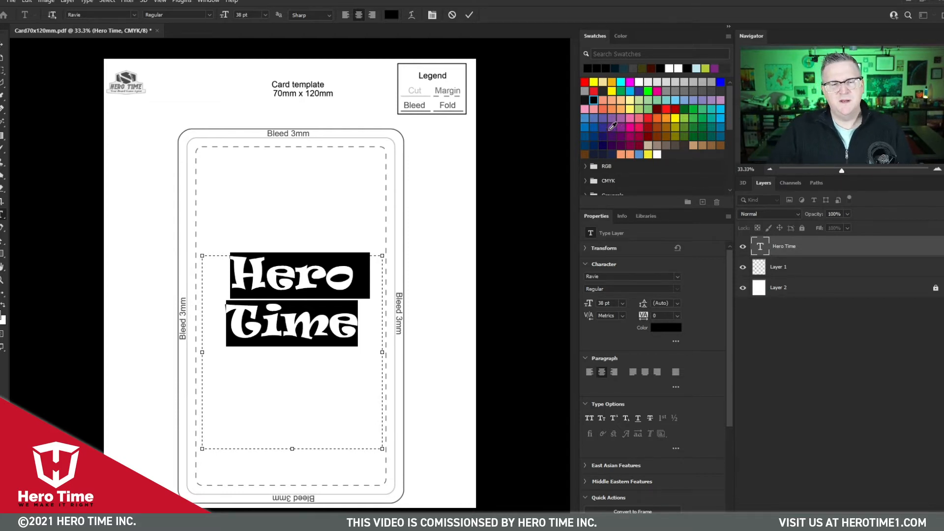
{"action": "left_click", "coordinate": [616, 37]}
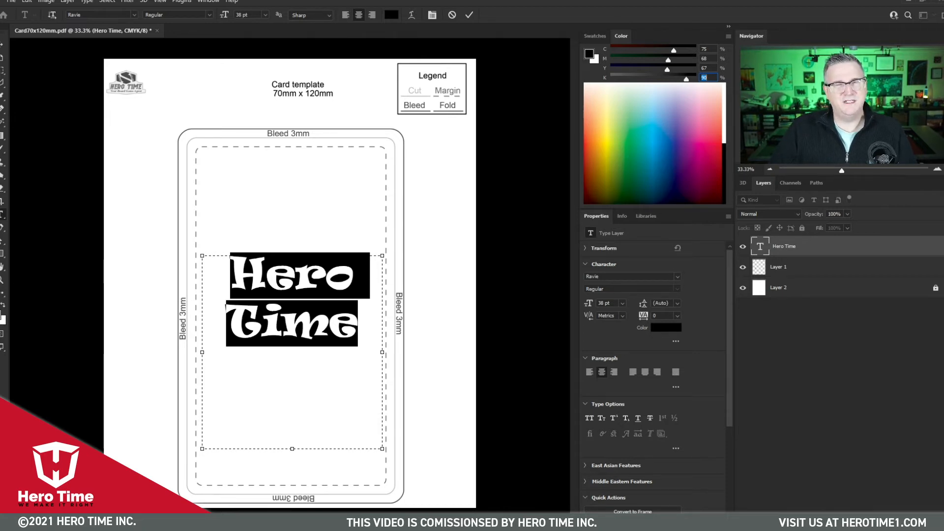
{"action": "key", "text": "Tab"}
{"action": "type", "text": "40"}
{"action": "key", "text": "Tab"}
{"action": "type", "text": "0"}
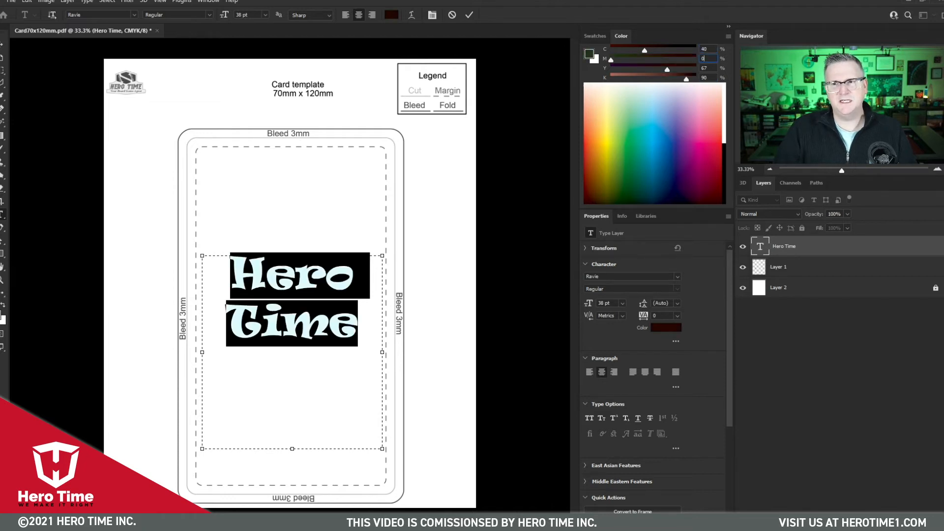
{"action": "key", "text": "Tab"}
{"action": "type", "text": "0"}
{"action": "key", "text": "Tab"}
{"action": "type", "text": "100"}
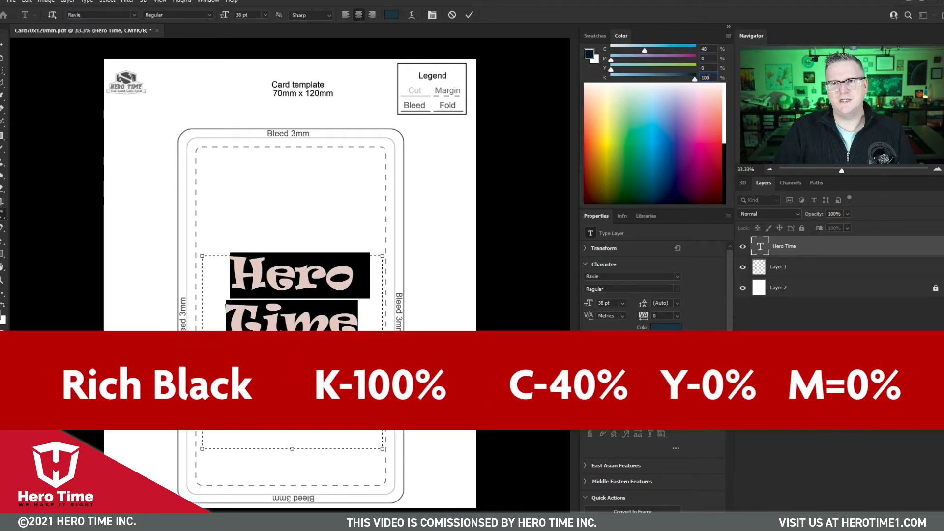
{"action": "key", "text": "Tab"}
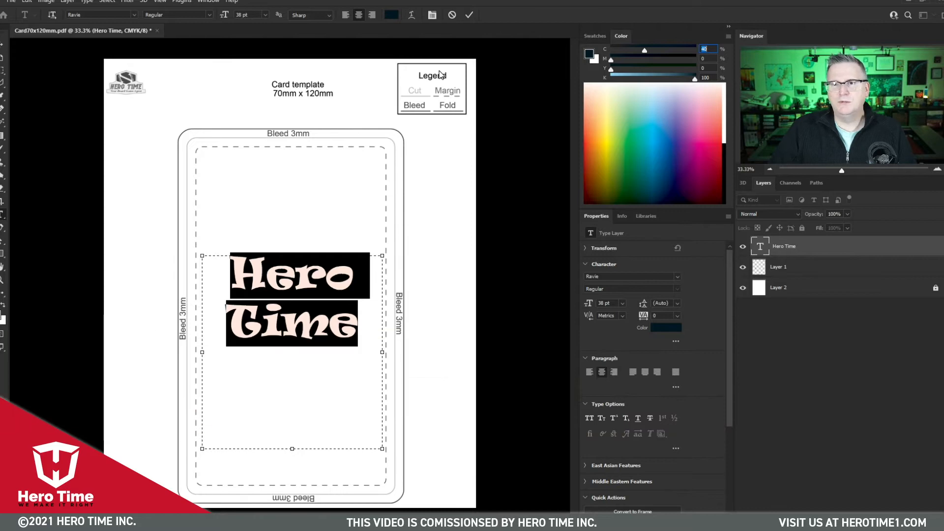
{"action": "left_click", "coordinate": [469, 14]}
- Save the text colour as a new swatch named Rich Black, adding it to the current library
{"action": "left_click", "coordinate": [595, 36]}
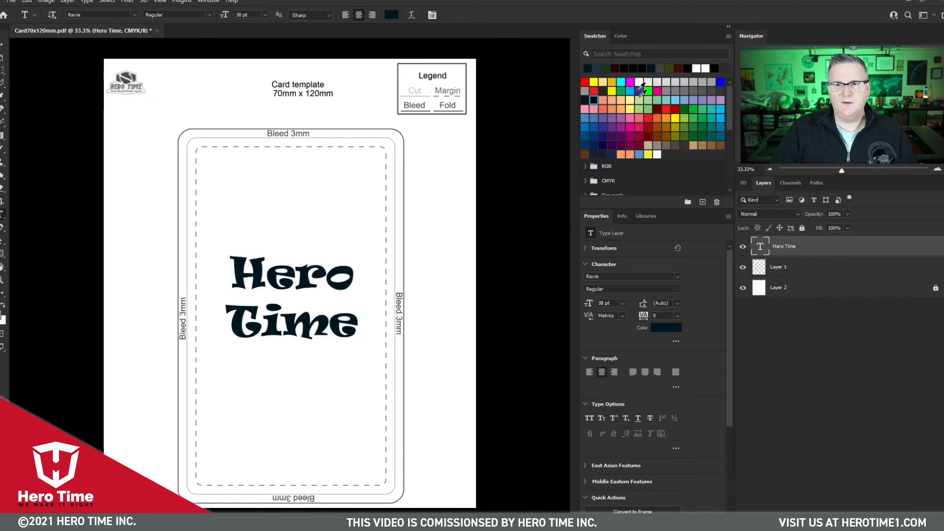
{"action": "left_click", "coordinate": [702, 202]}
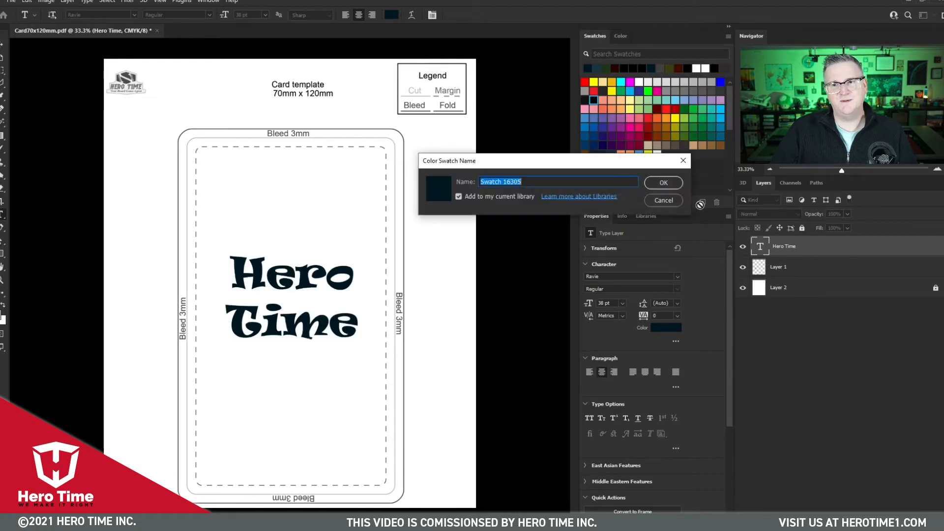
{"action": "type", "text": "Tr"}
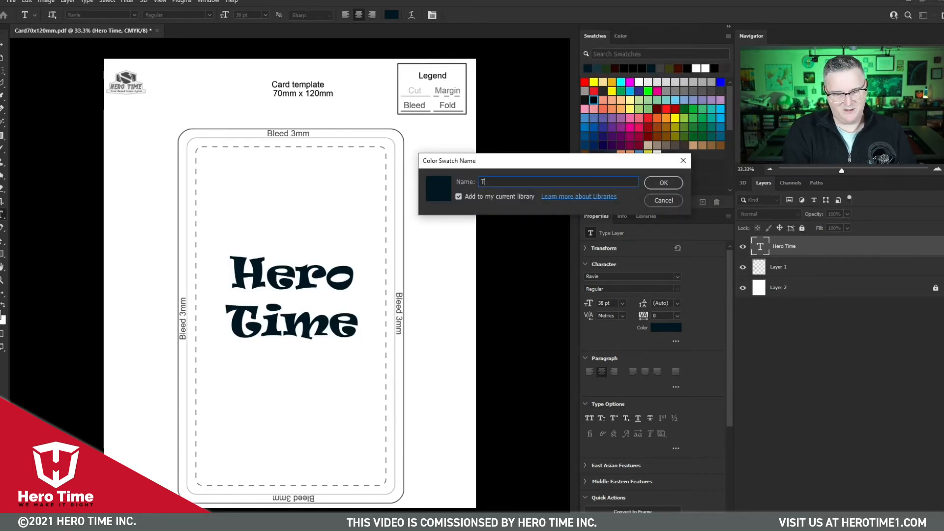
{"action": "key", "text": "BackSpace"}
{"action": "key", "text": "BackSpace"}
{"action": "type", "text": "Rich"}
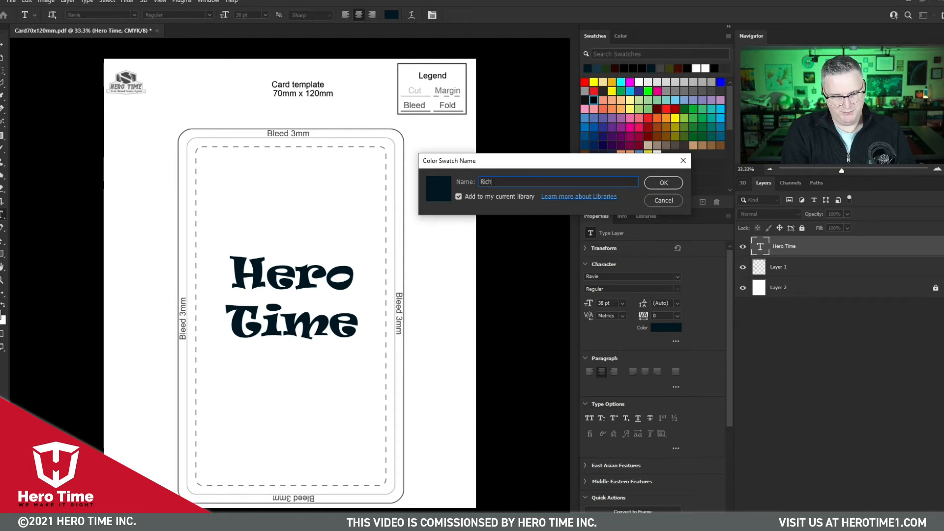
{"action": "type", "text": " Black"}
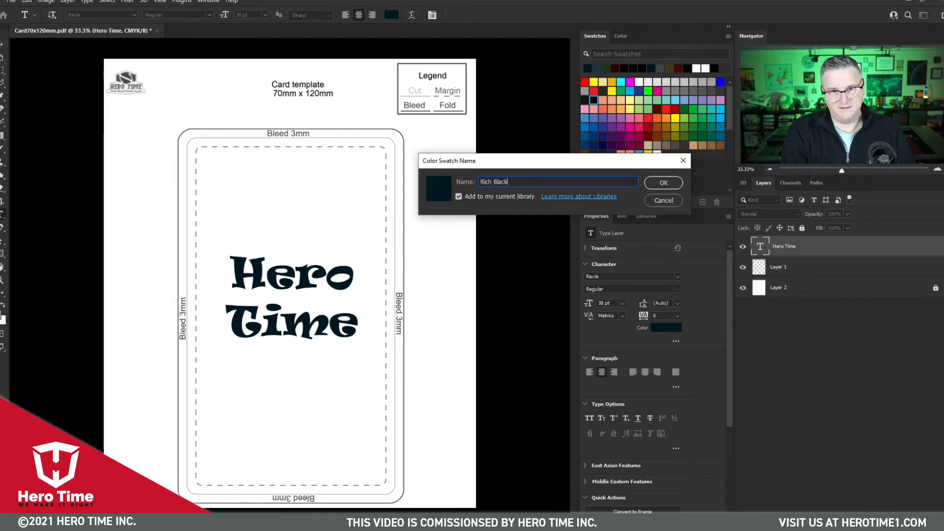
{"action": "left_click", "coordinate": [662, 184]}
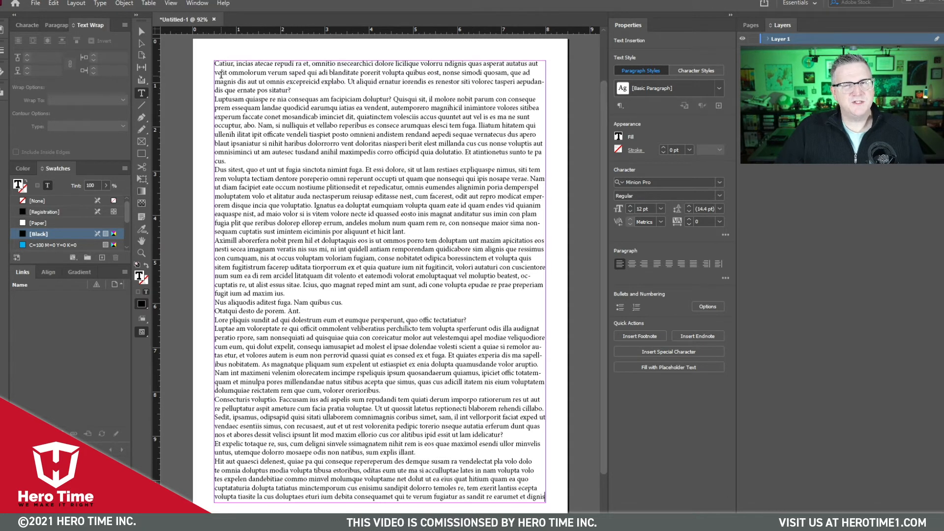
- In InDesign, select all the body text and examine the CMYK values of its fill in the Color Picker
{"action": "left_click_drag", "start_coordinate": [215, 62], "coordinate": [506, 249]}
{"action": "key", "text": "ctrl+a"}
{"action": "key", "text": "ctrl+s"}
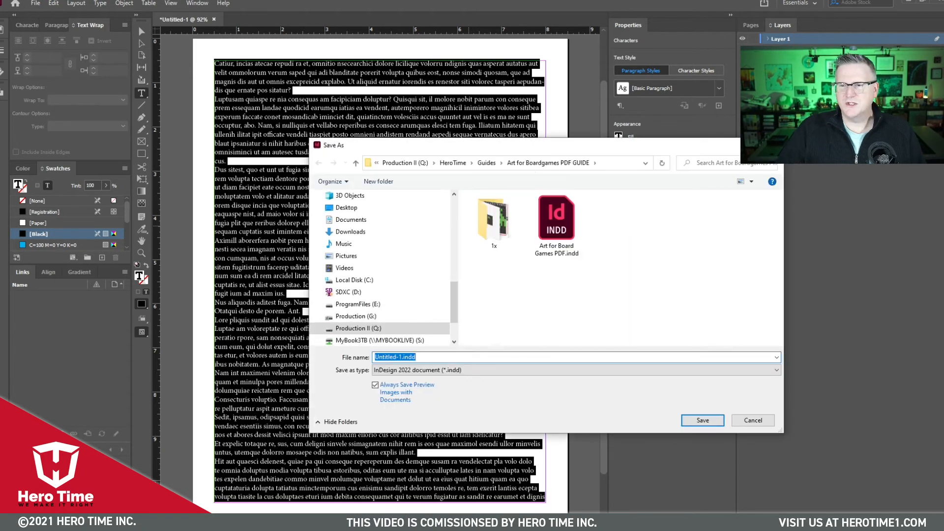
{"action": "key", "text": "Escape"}
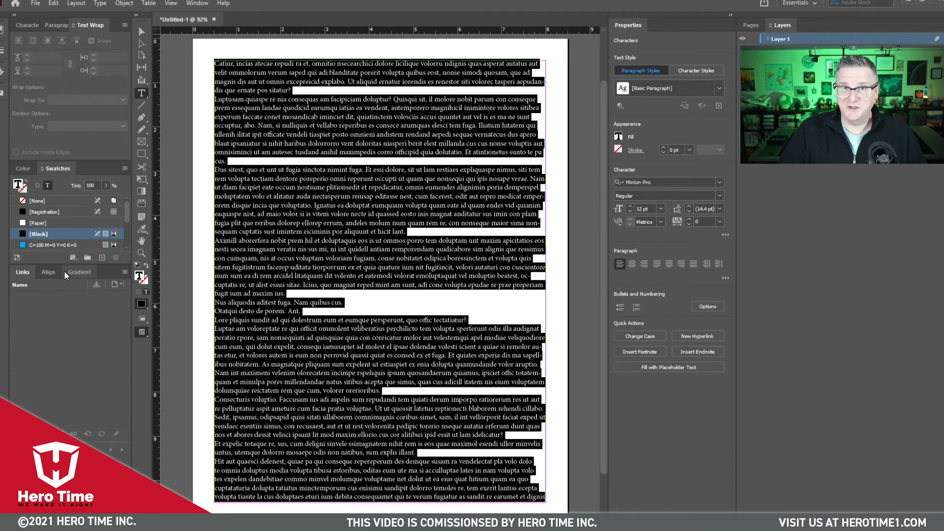
{"action": "double_click", "coordinate": [141, 278]}
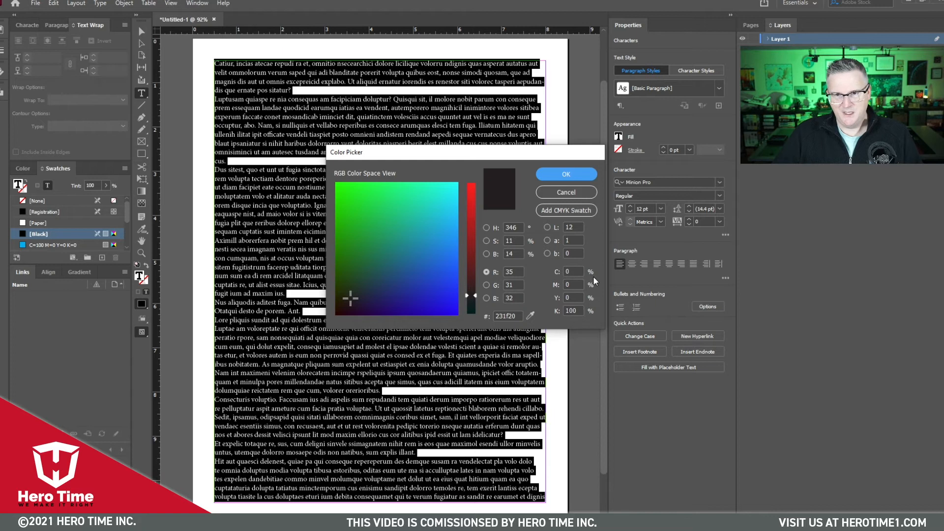
{"action": "double_click", "coordinate": [573, 310]}
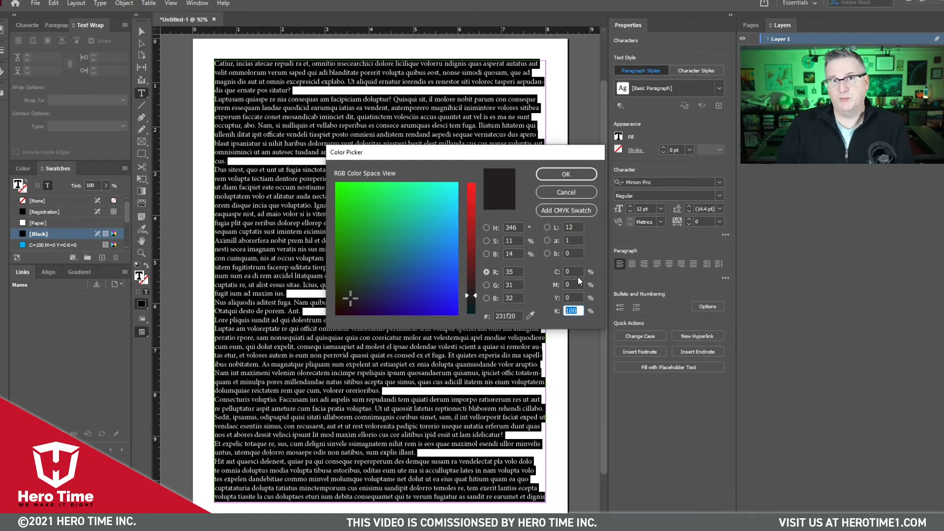
{"action": "left_click", "coordinate": [566, 174]}
{"action": "left_click", "coordinate": [506, 226]}
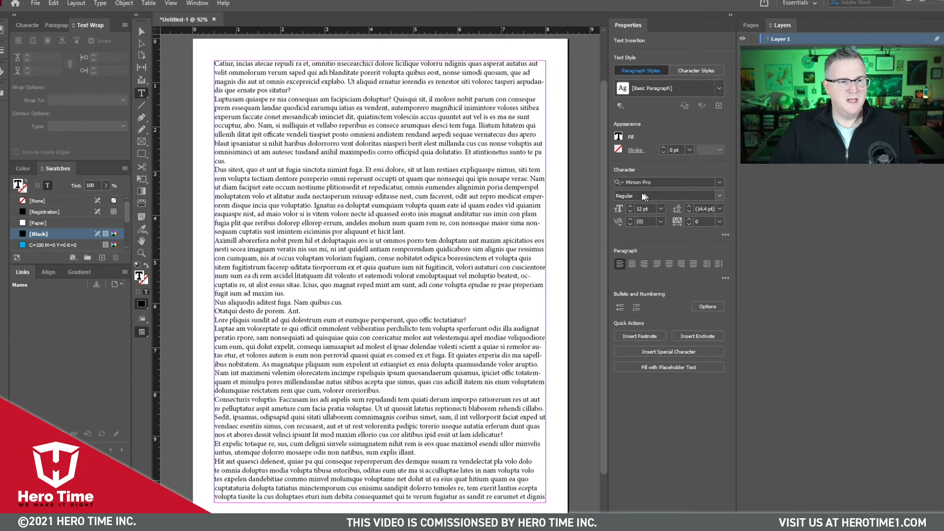
{"action": "double_click", "coordinate": [140, 277]}
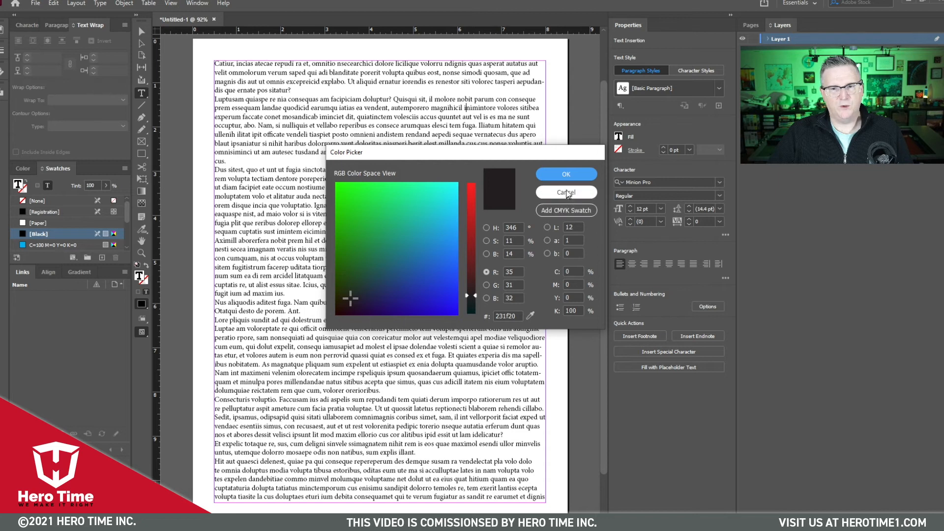
{"action": "left_click", "coordinate": [565, 175]}
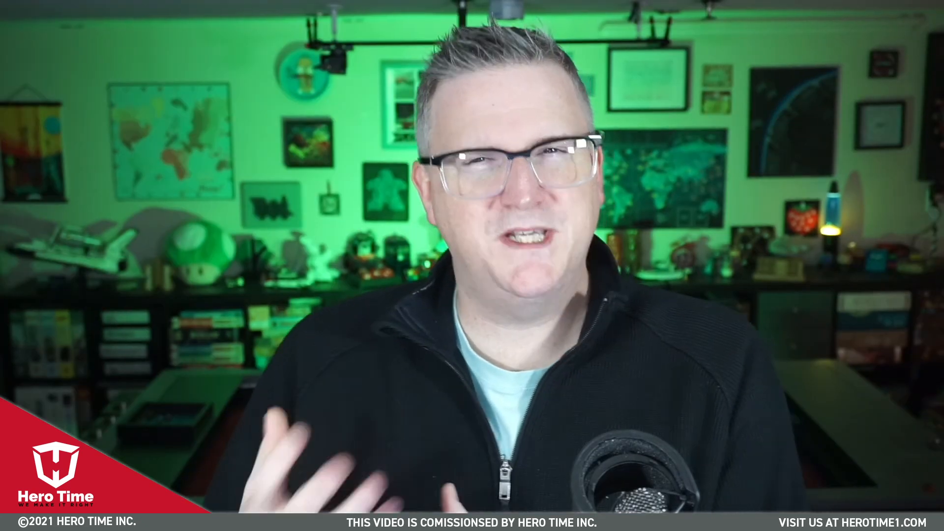